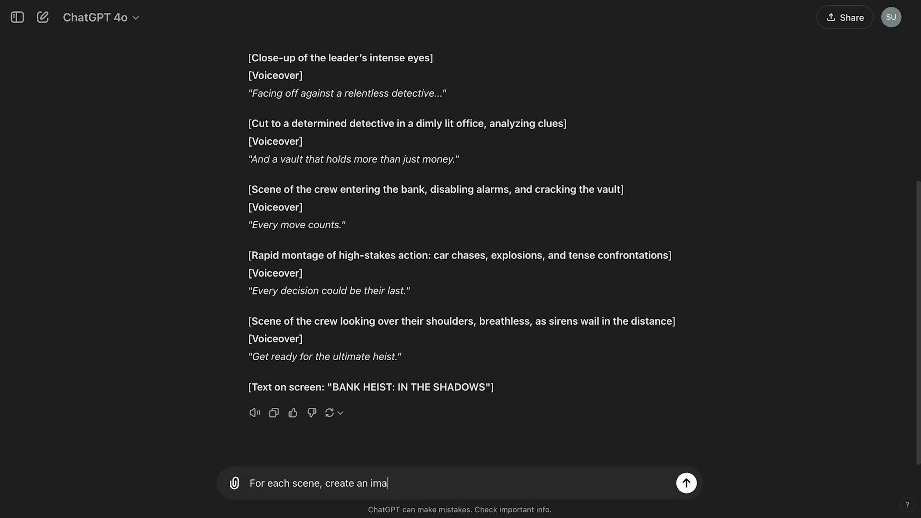
Ask ChatGPT for an image description of each trailer scene, then search Google for fliki.ai
{"action": "type", "text": "s it."}
{"action": "key", "text": "Return"}
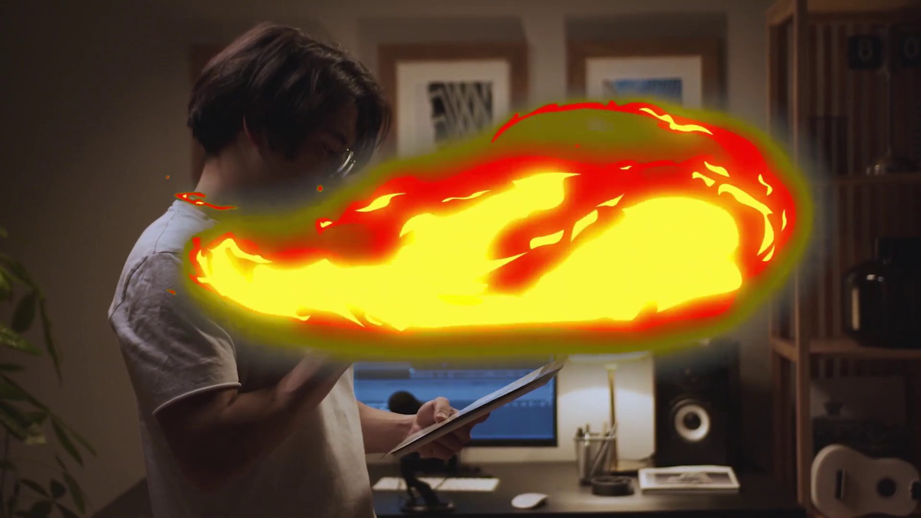
{"action": "type", "text": "flik"}
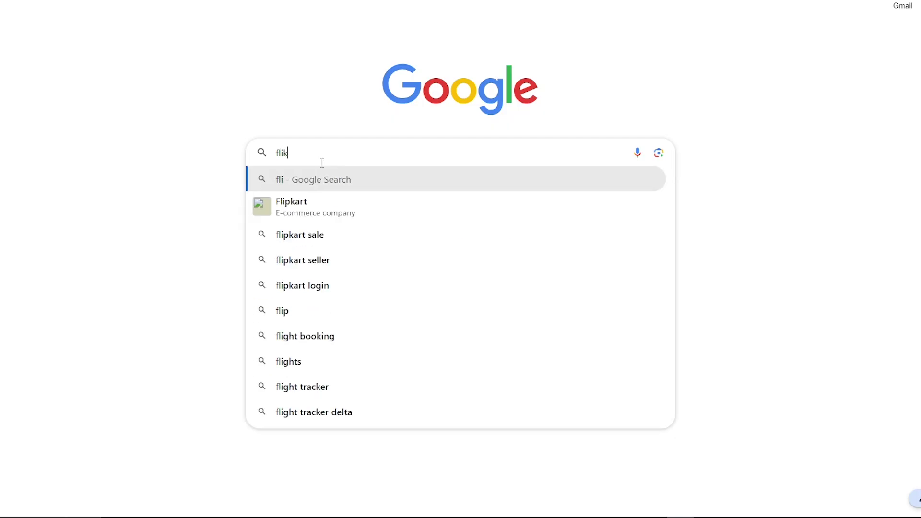
{"action": "type", "text": "i.ai"}
{"action": "key", "text": "Return"}
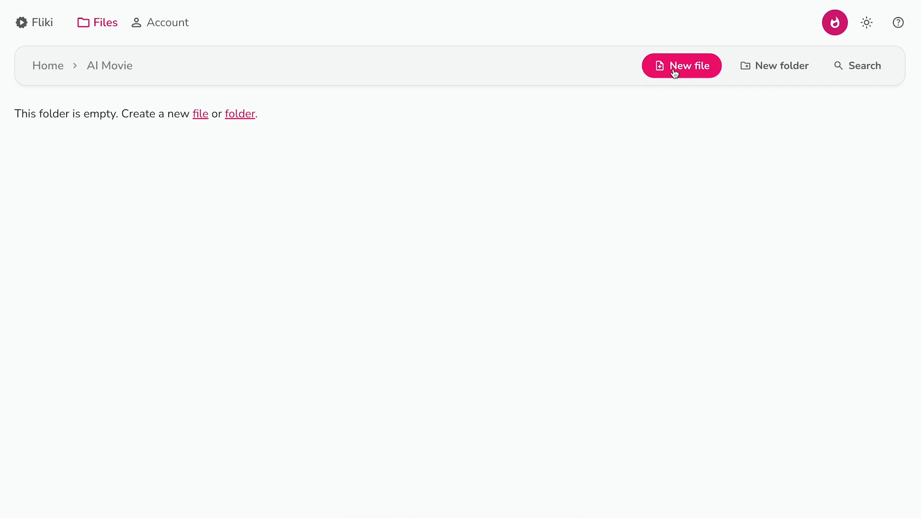
Sign in to Fliki with the Google account and create a video file named 'Bank heist'
{"action": "left_click", "coordinate": [673, 73]}
{"action": "type", "text": "B"}
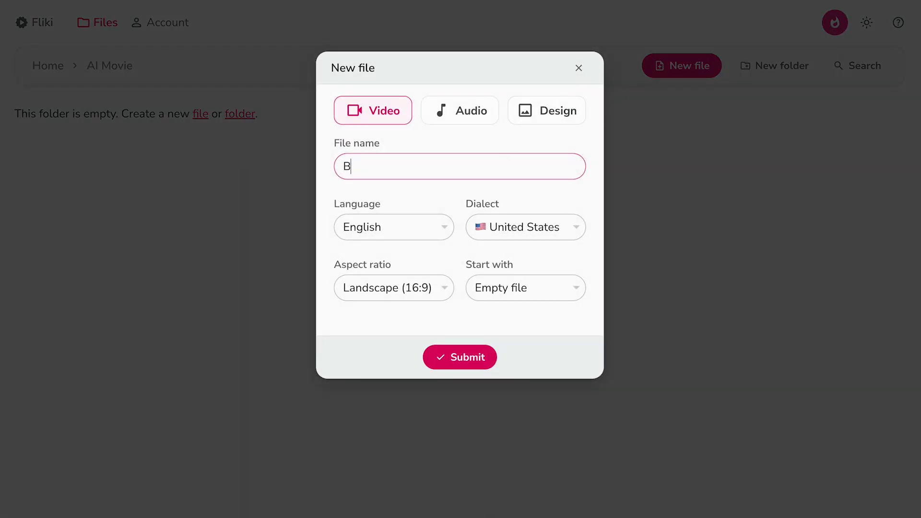
{"action": "type", "text": "ank heist"}
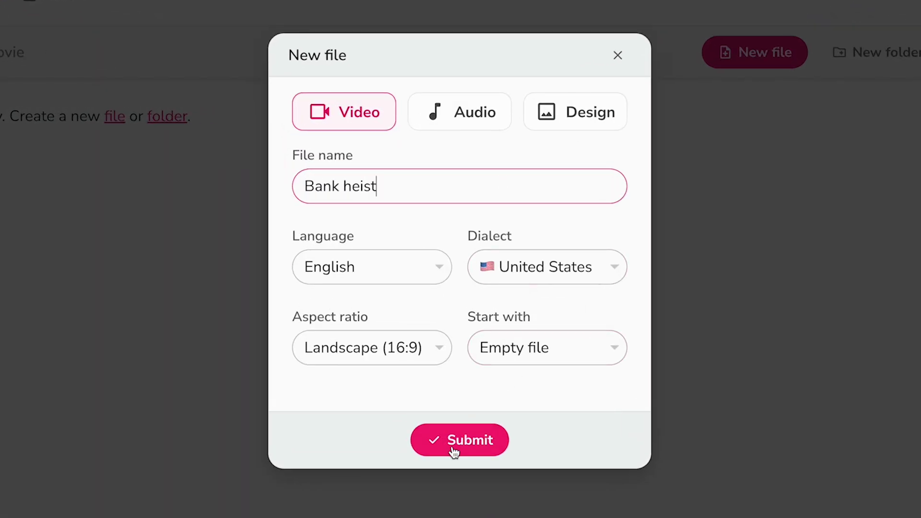
{"action": "left_click", "coordinate": [452, 450]}
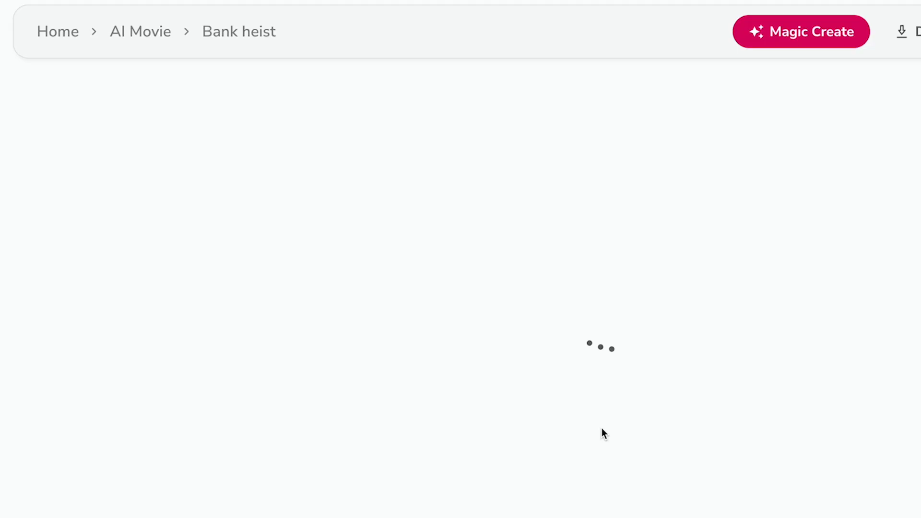
Generate Scene 1's cinematic city-bank image from the pasted description and turn it into a video clip
{"action": "left_click", "coordinate": [53, 463]}
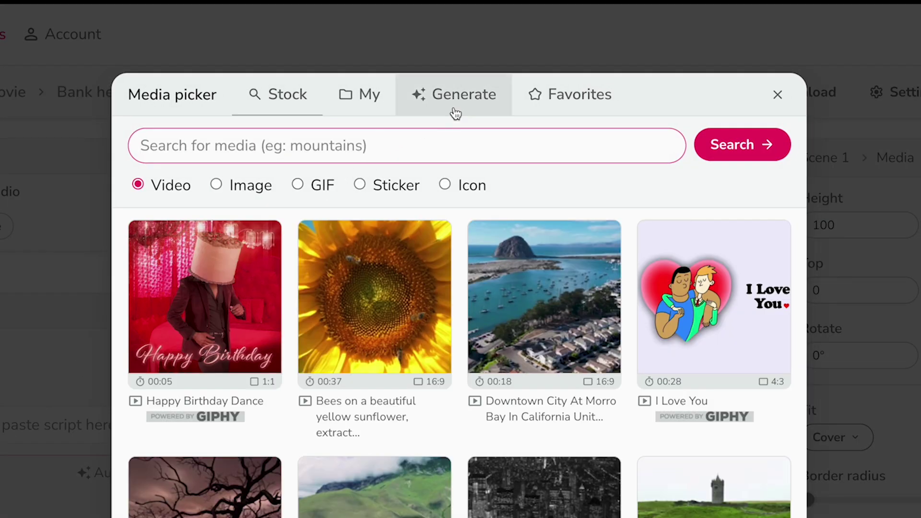
{"action": "left_click", "coordinate": [452, 111]}
{"action": "key", "text": "ctrl+v"}
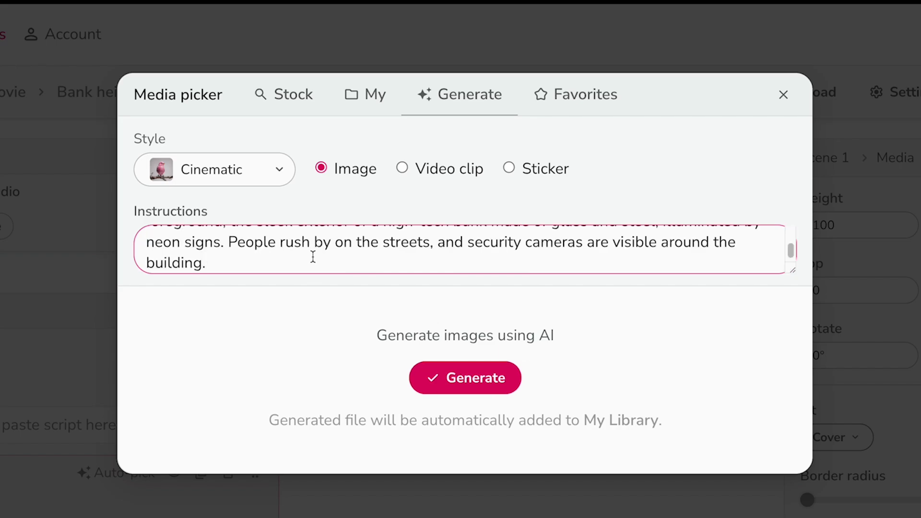
{"action": "scroll", "coordinate": [313, 257], "scroll_direction": "up", "scroll_amount": 2}
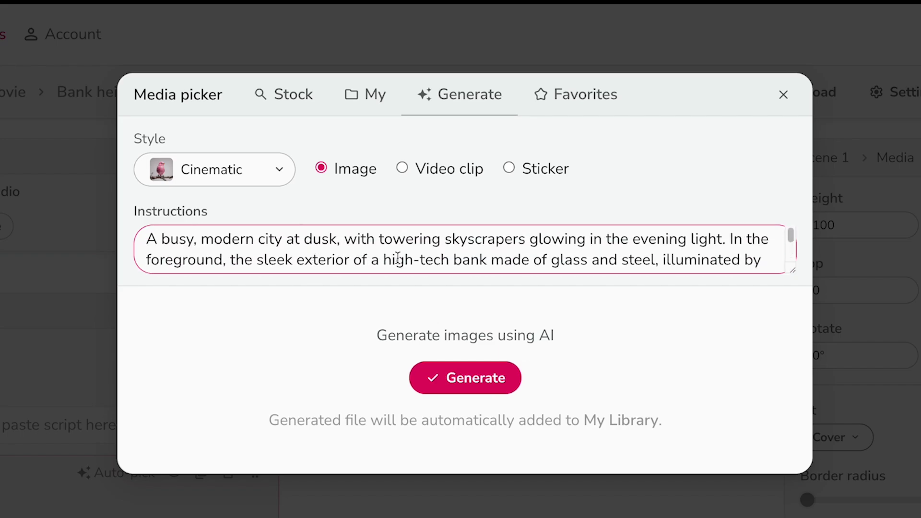
{"action": "left_click", "coordinate": [465, 379]}
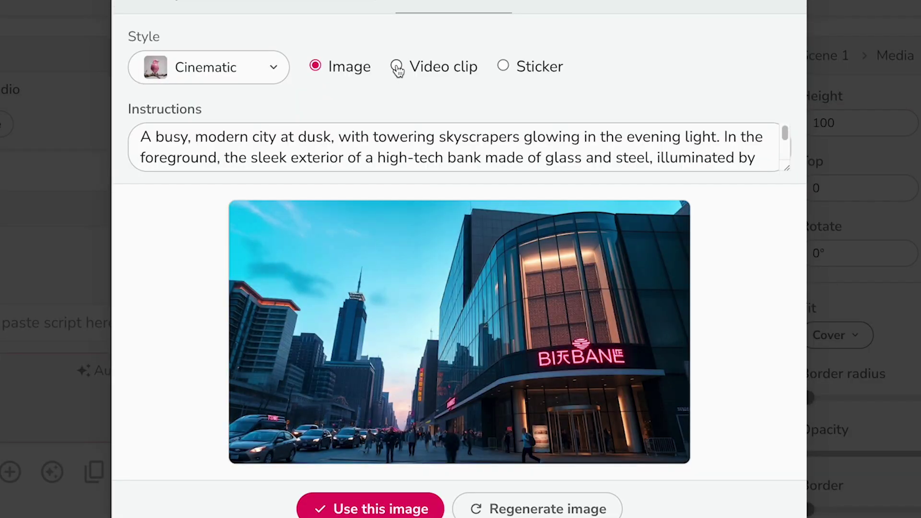
{"action": "scroll", "coordinate": [431, 312], "scroll_direction": "down", "scroll_amount": 1}
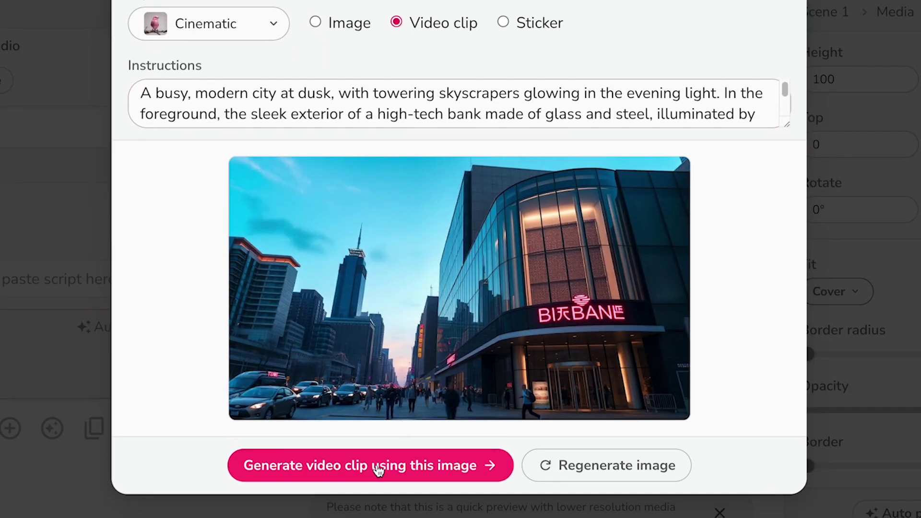
{"action": "left_click", "coordinate": [379, 468]}
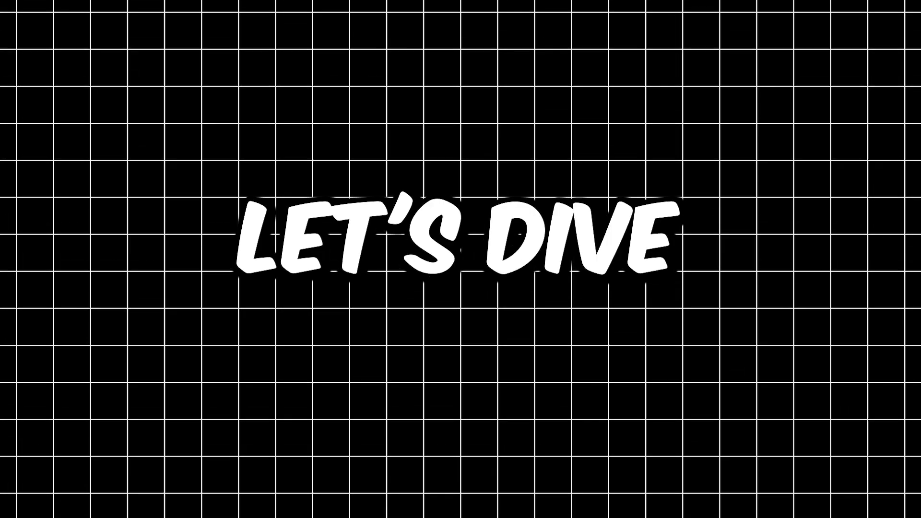
Launch VideoProc Converter AI from its website and open the Super Resolution tool
{"action": "left_click", "coordinate": [177, 432]}
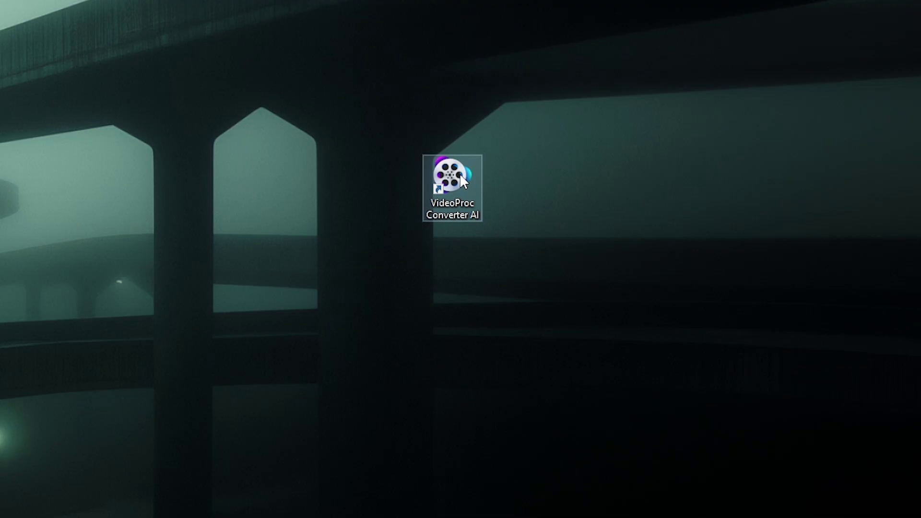
{"action": "double_click", "coordinate": [460, 174]}
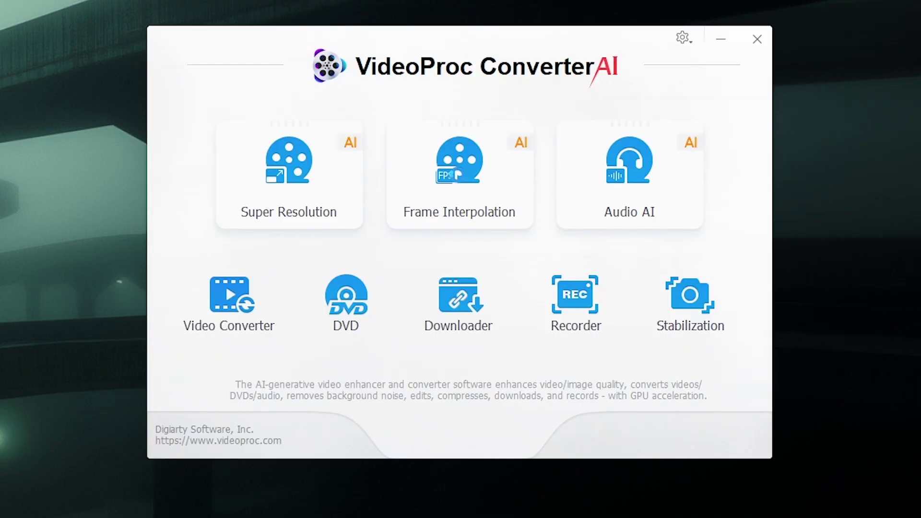
{"action": "left_click", "coordinate": [308, 195]}
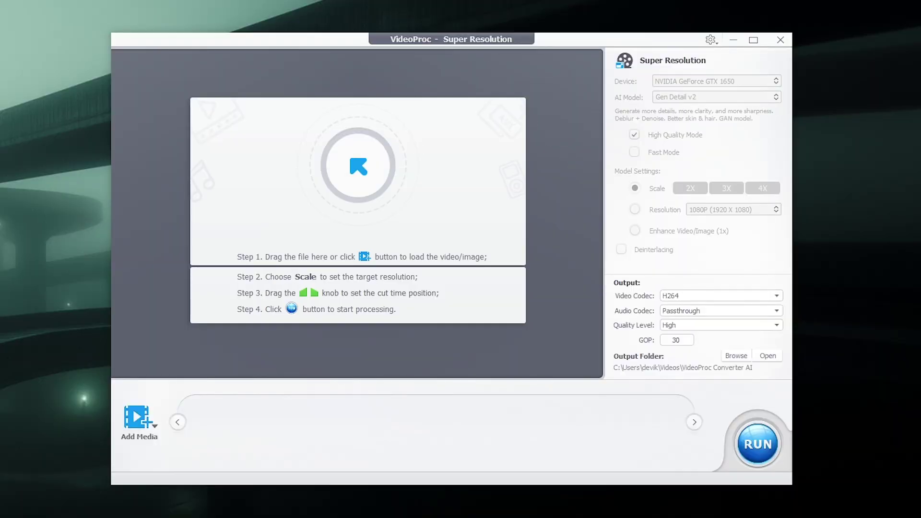
Load the extra-shots (1) clip and set the upscaling model to Real Smooth v2
{"action": "left_click_drag", "start_coordinate": [348, 398], "coordinate": [340, 432]}
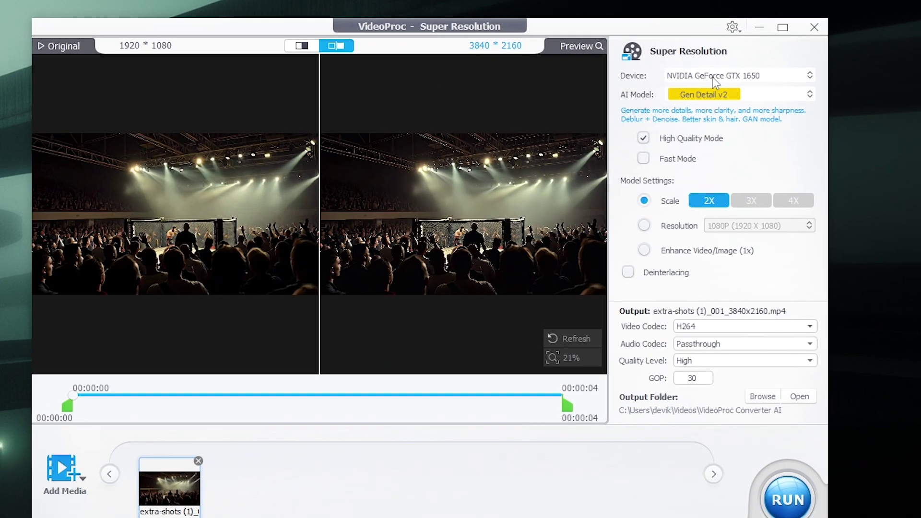
{"action": "left_click", "coordinate": [686, 98]}
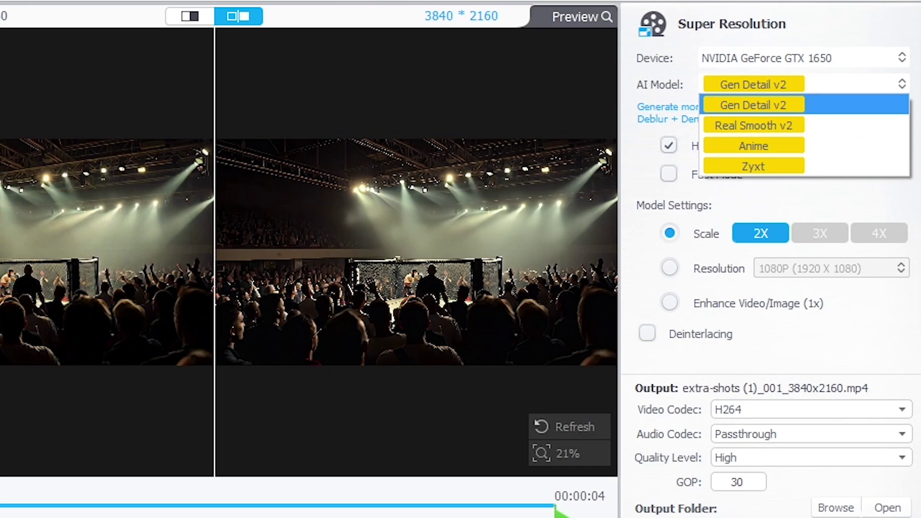
{"action": "key", "text": "Escape"}
{"action": "left_click", "coordinate": [825, 84]}
{"action": "left_click", "coordinate": [783, 126]}
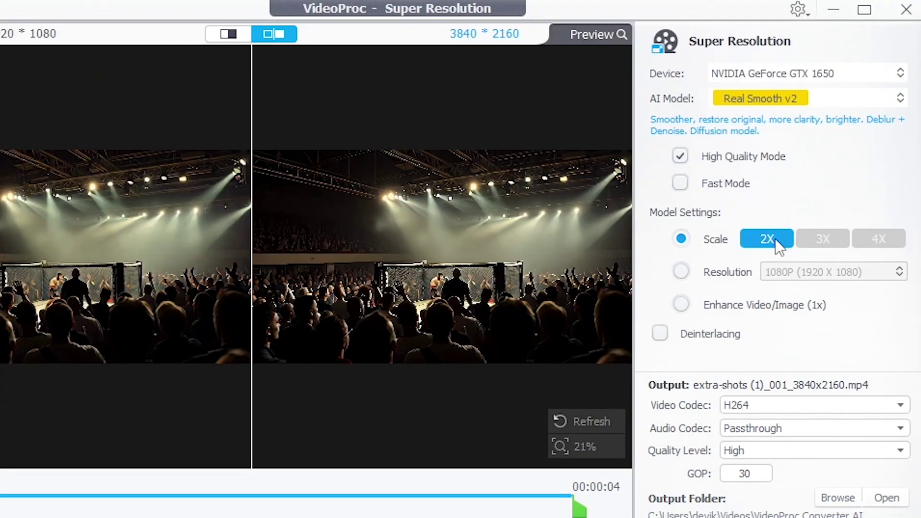
Compare original and enhanced detail in a split preview, then export the upscaled clip
{"action": "left_click", "coordinate": [228, 34]}
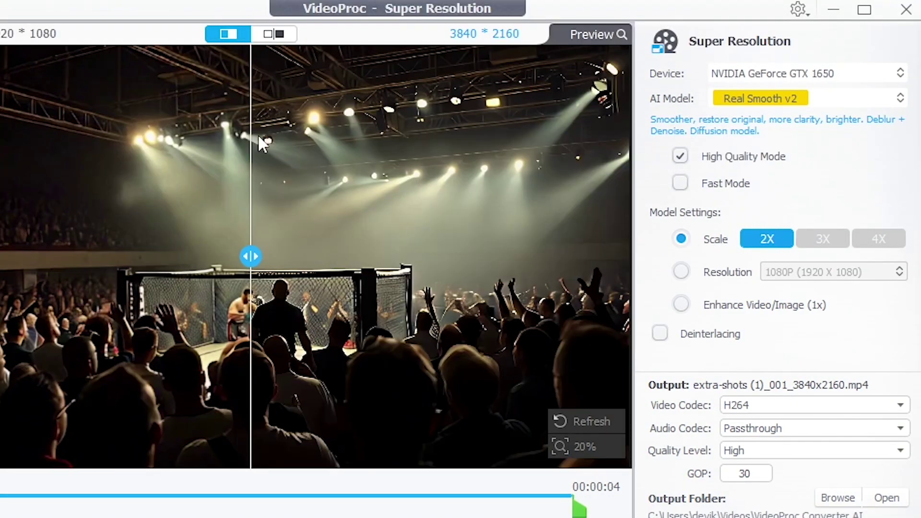
{"action": "scroll", "coordinate": [542, 277], "scroll_direction": "up", "scroll_amount": 5}
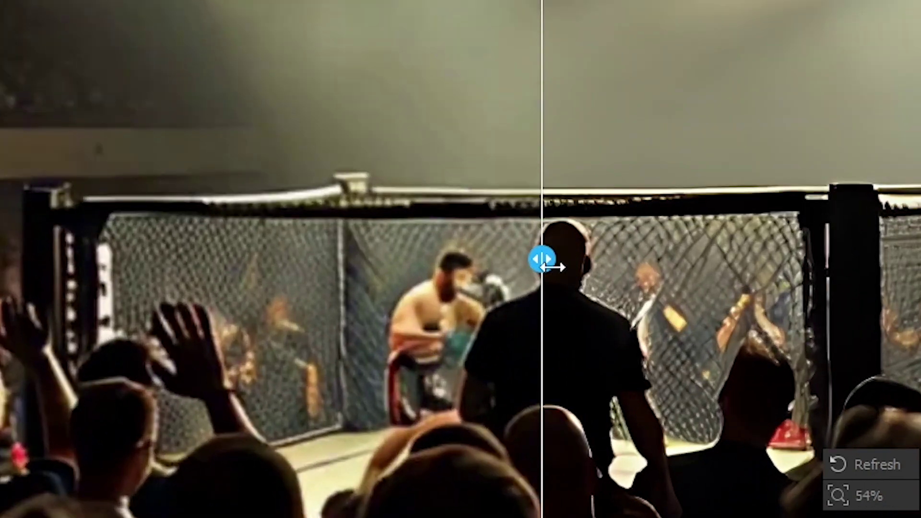
{"action": "left_click_drag", "start_coordinate": [549, 264], "coordinate": [646, 259]}
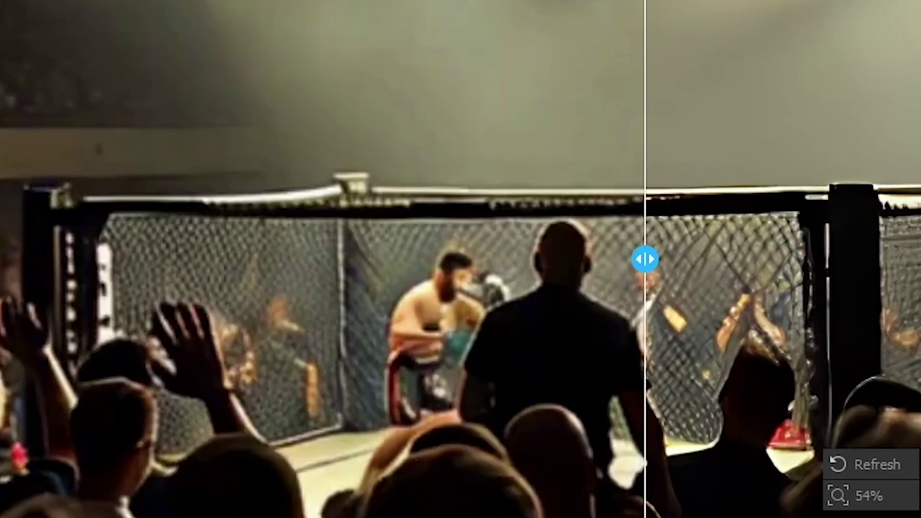
{"action": "left_click", "coordinate": [892, 485]}
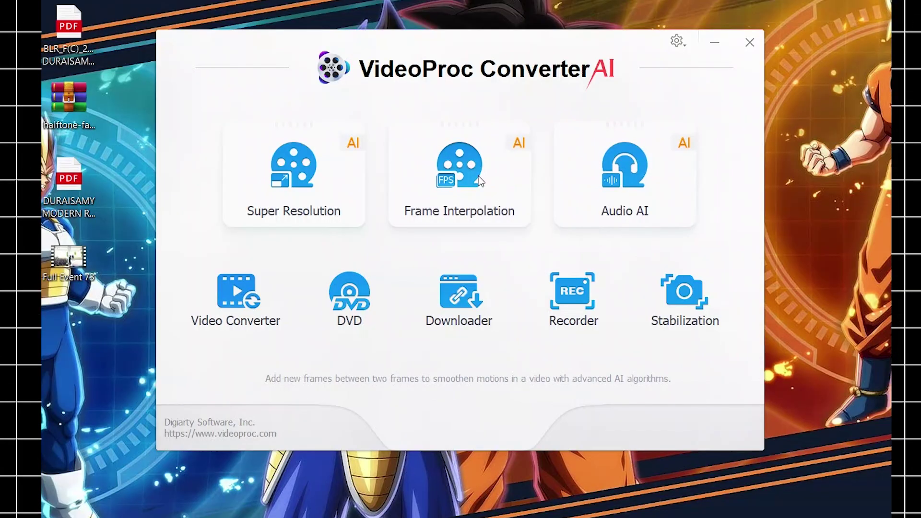
Boost the fight clip's frame rate 4X with Frame Interpolation and start converting it
{"action": "left_click", "coordinate": [479, 181]}
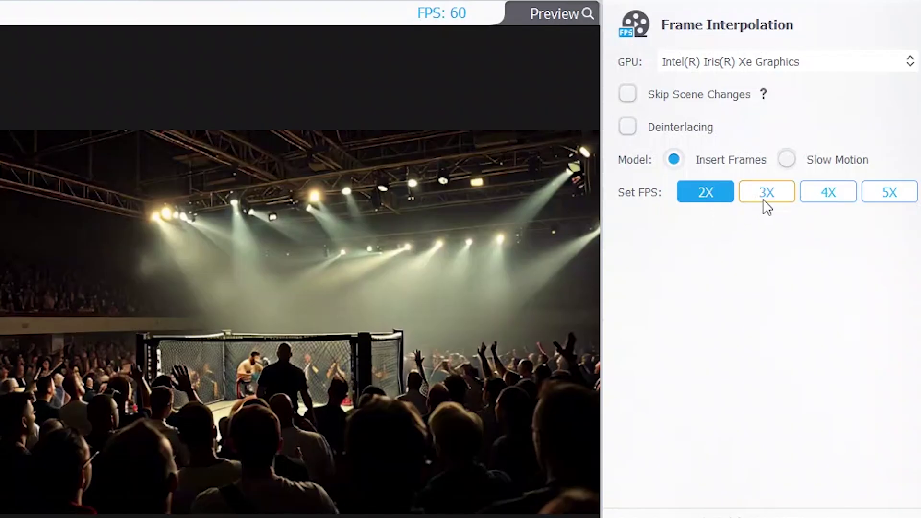
{"action": "left_click", "coordinate": [765, 204]}
{"action": "left_click", "coordinate": [846, 202]}
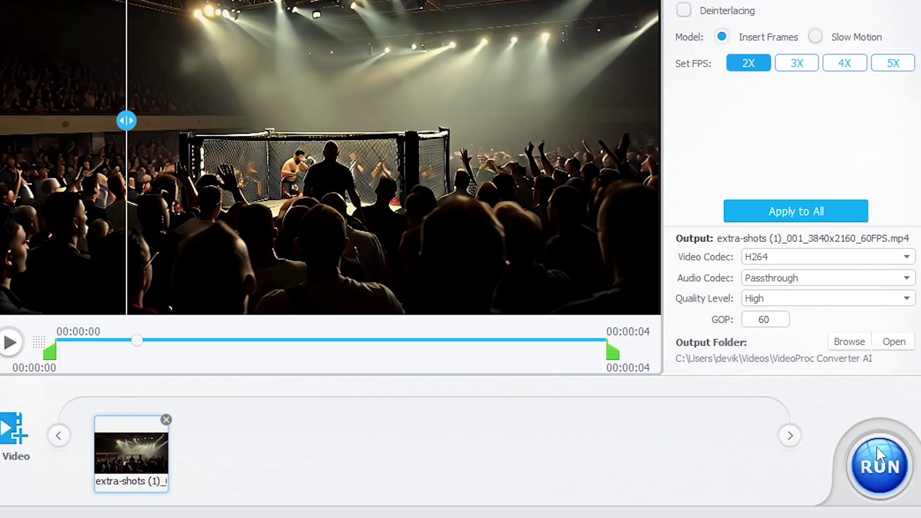
{"action": "left_click", "coordinate": [874, 511]}
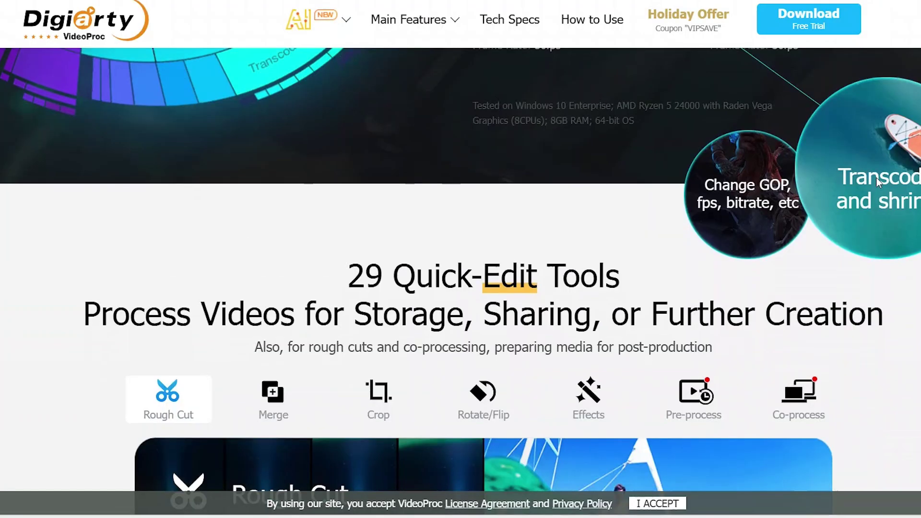
Browse the VideoProc website's tools carousel through Effects, Pre-process and Co-process
{"action": "scroll", "coordinate": [877, 182], "scroll_direction": "down", "scroll_amount": 5}
{"action": "left_click", "coordinate": [753, 362]}
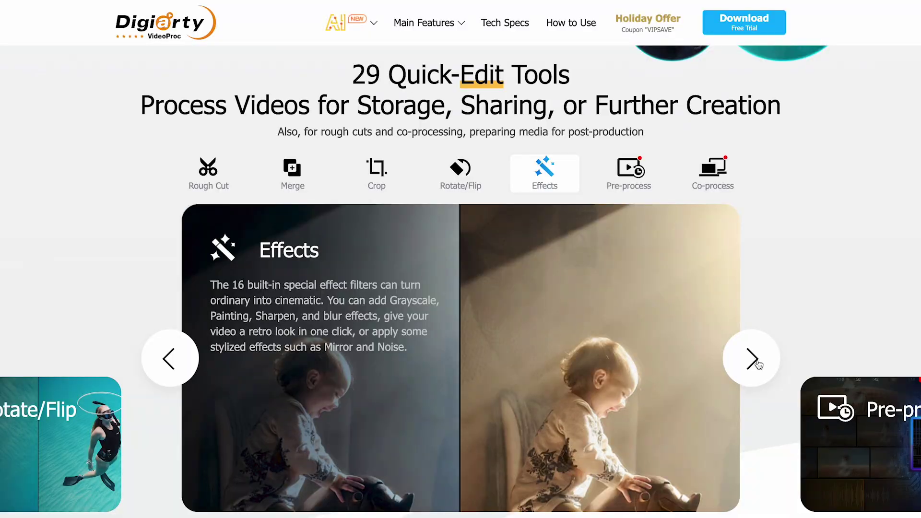
{"action": "left_click", "coordinate": [754, 360]}
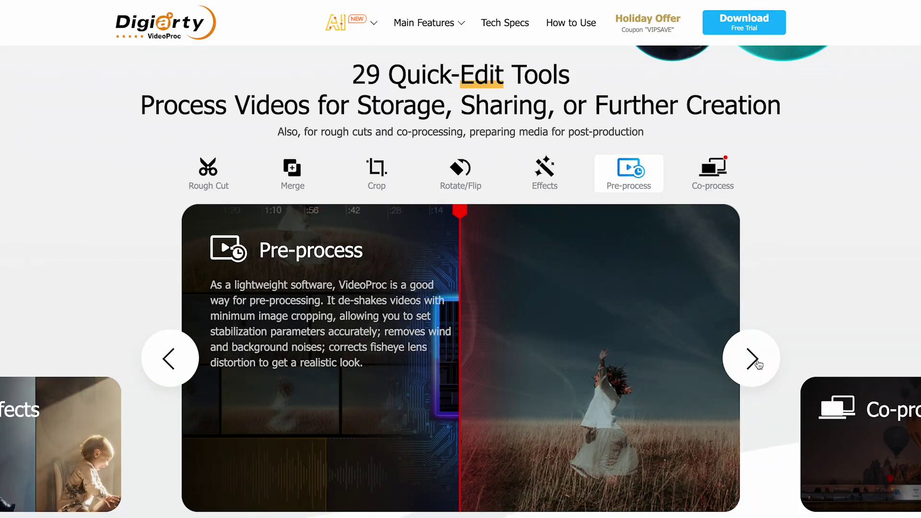
{"action": "left_click", "coordinate": [753, 361]}
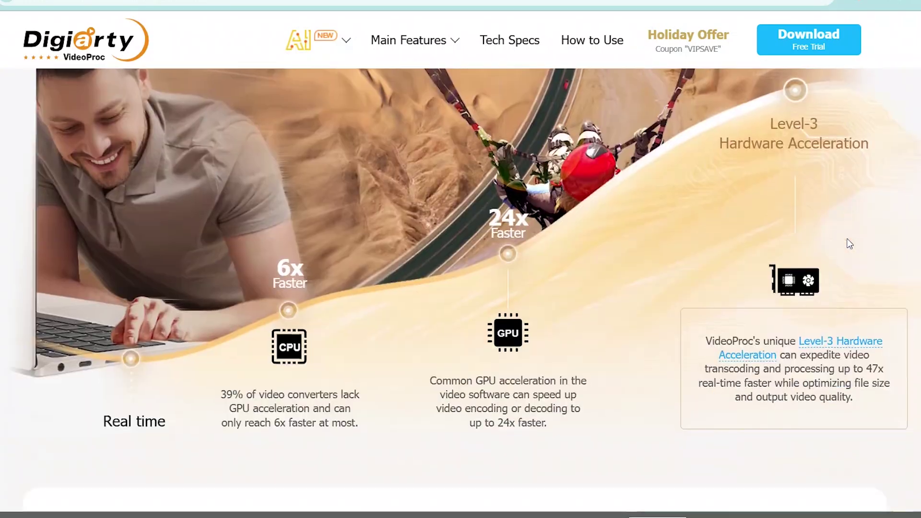
{"action": "scroll", "coordinate": [848, 244], "scroll_direction": "down", "scroll_amount": 10}
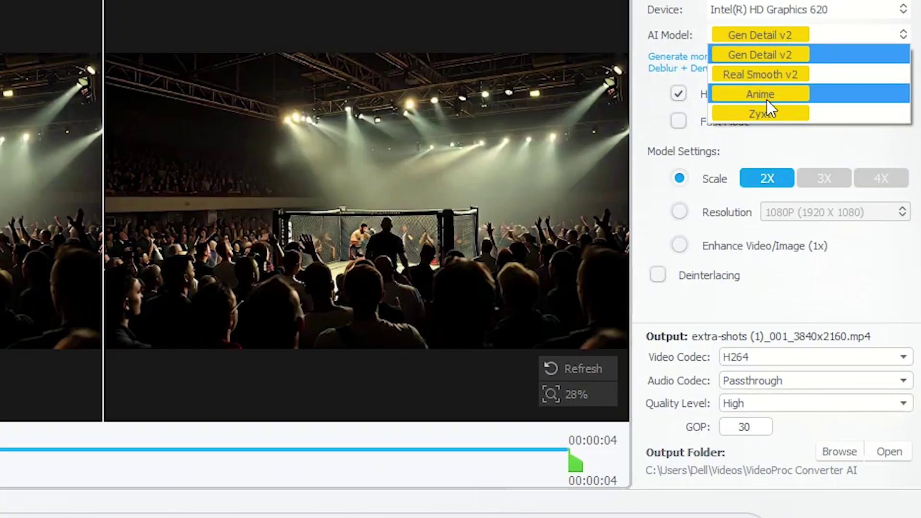
{"action": "left_click", "coordinate": [800, 228]}
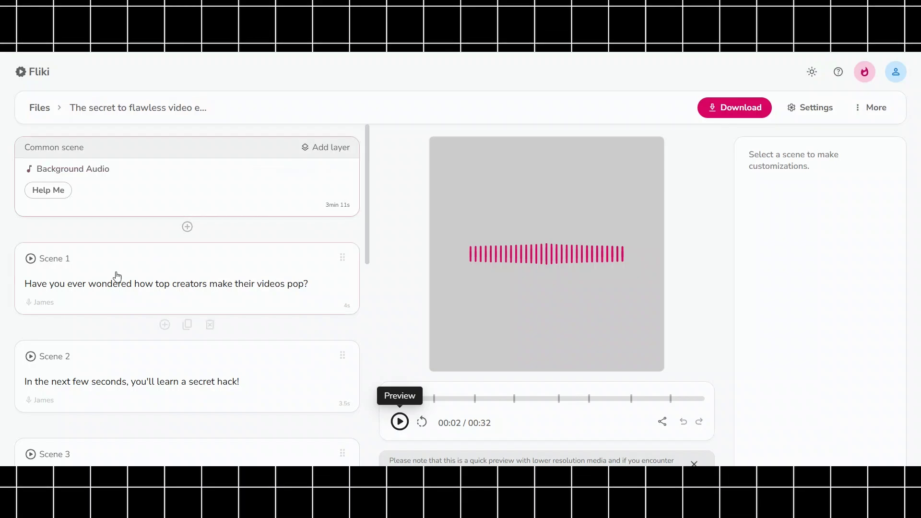
Check Scene 1's narration voice choices, then start and confirm the video export
{"action": "left_click", "coordinate": [82, 286]}
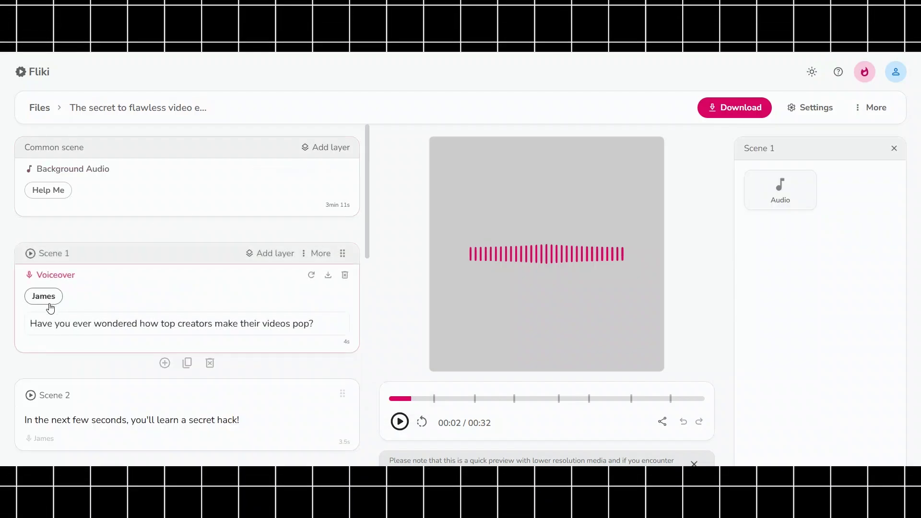
{"action": "left_click", "coordinate": [44, 298]}
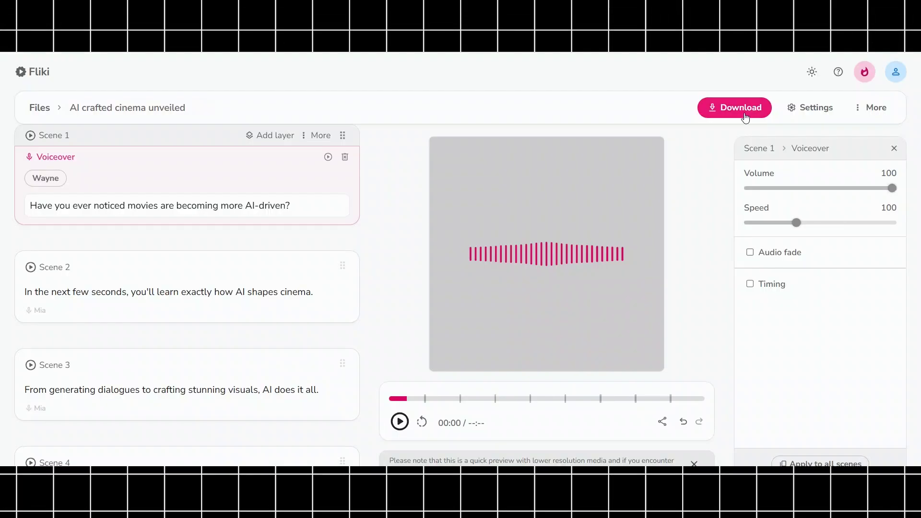
{"action": "left_click", "coordinate": [744, 115]}
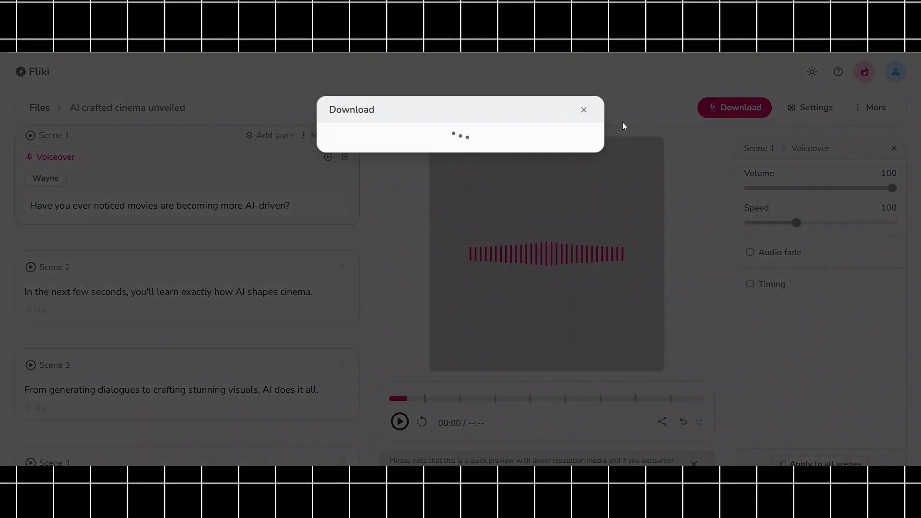
{"action": "left_click", "coordinate": [494, 240]}
{"action": "left_click", "coordinate": [434, 159]}
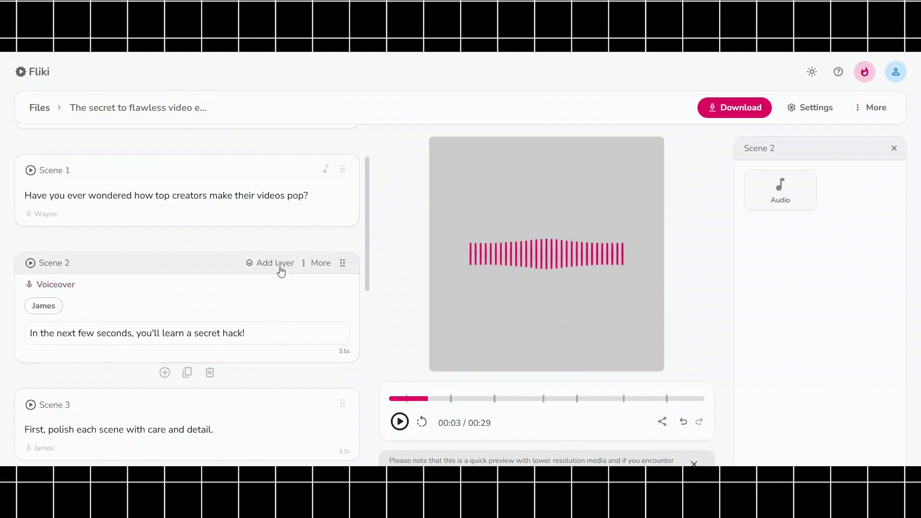
Add an audio layer to Scene 2 and switch its audio choice to AI generation
{"action": "left_click", "coordinate": [257, 293]}
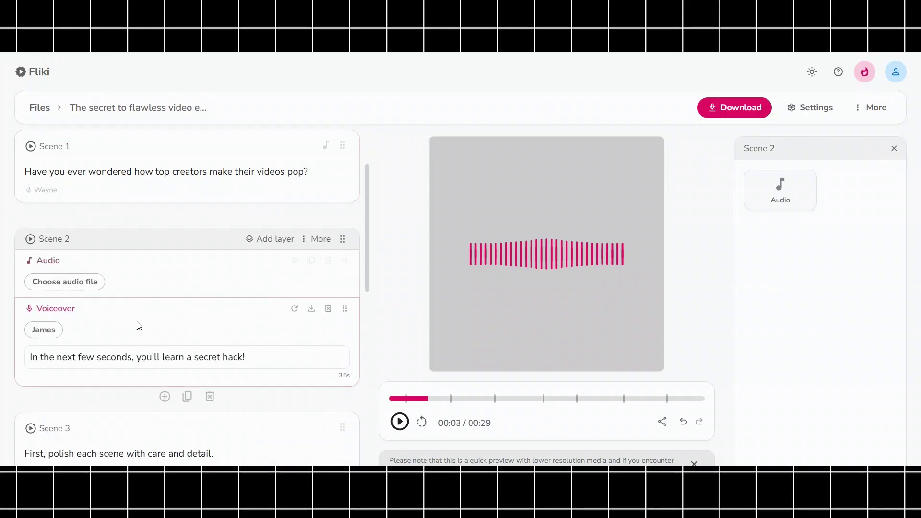
{"action": "left_click", "coordinate": [72, 283]}
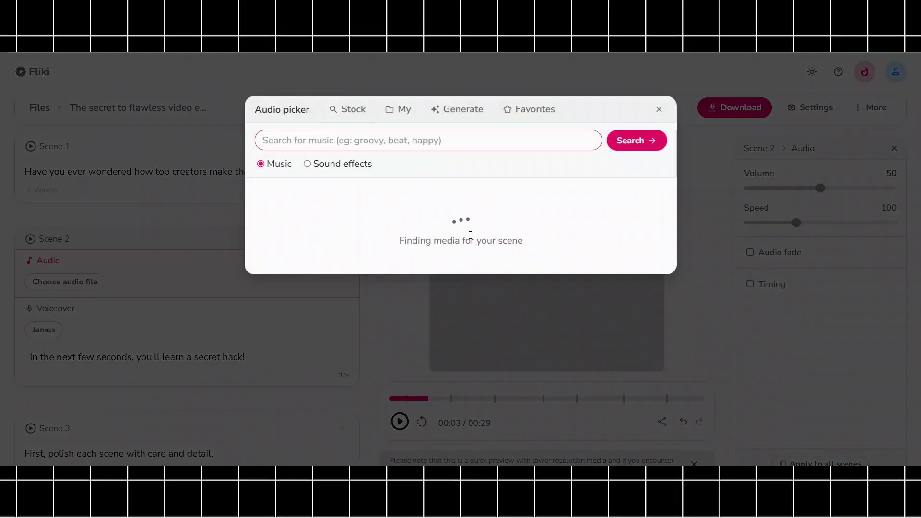
{"action": "left_click", "coordinate": [465, 112]}
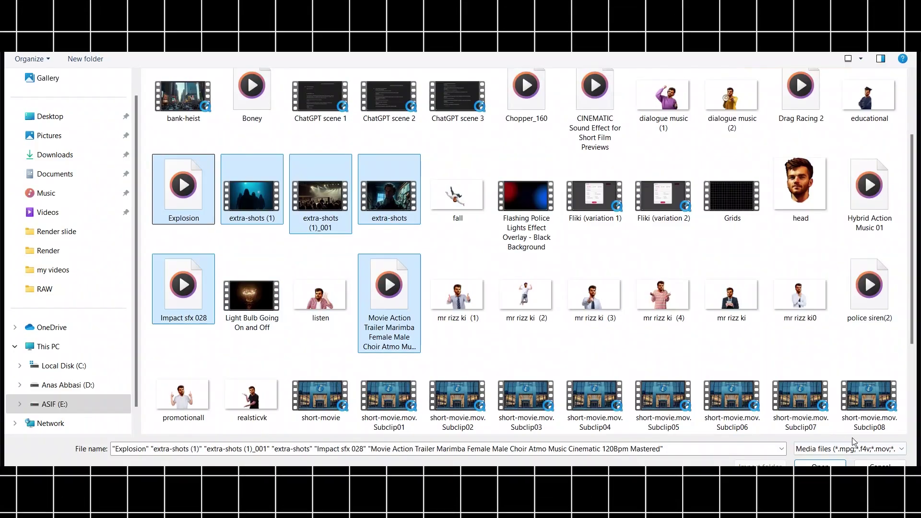
Import the six media files, put the trailer music on a new audio track, and move the playhead earlier
{"action": "left_click", "coordinate": [821, 465]}
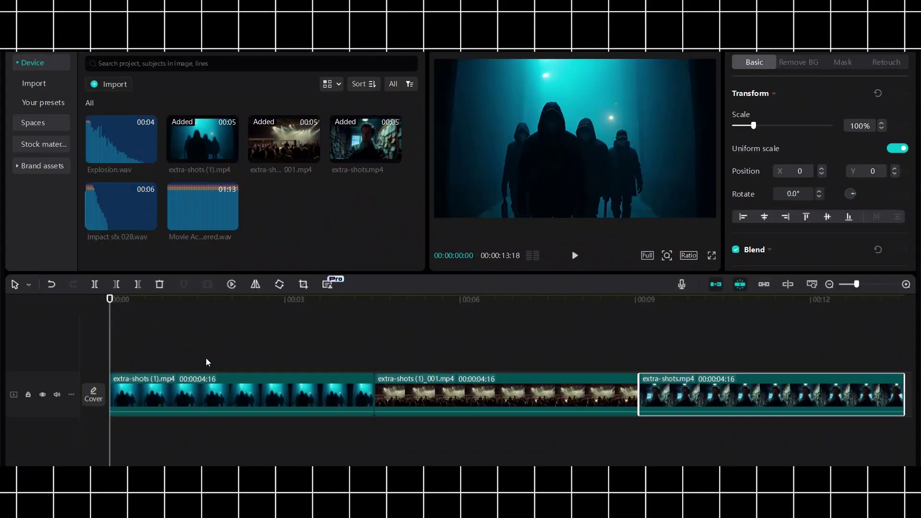
{"action": "left_click_drag", "start_coordinate": [202, 206], "coordinate": [109, 447]}
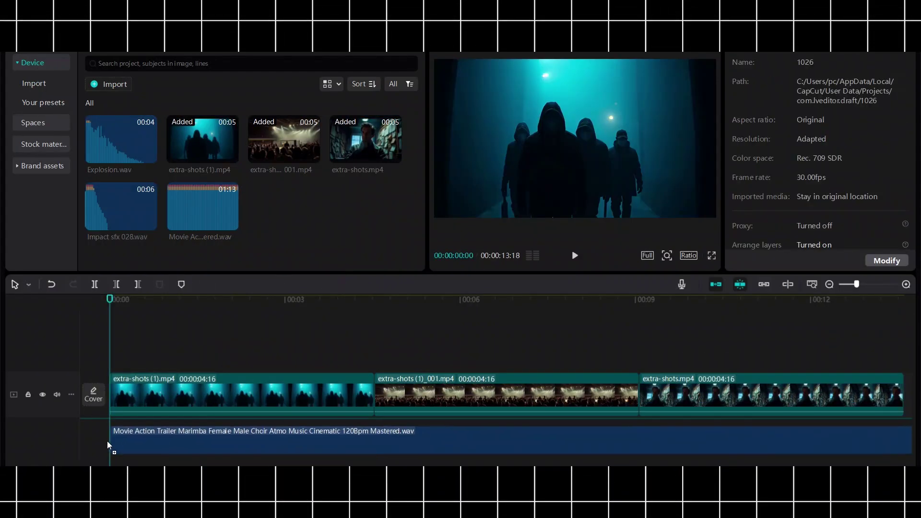
{"action": "left_click_drag", "start_coordinate": [535, 393], "coordinate": [480, 421]}
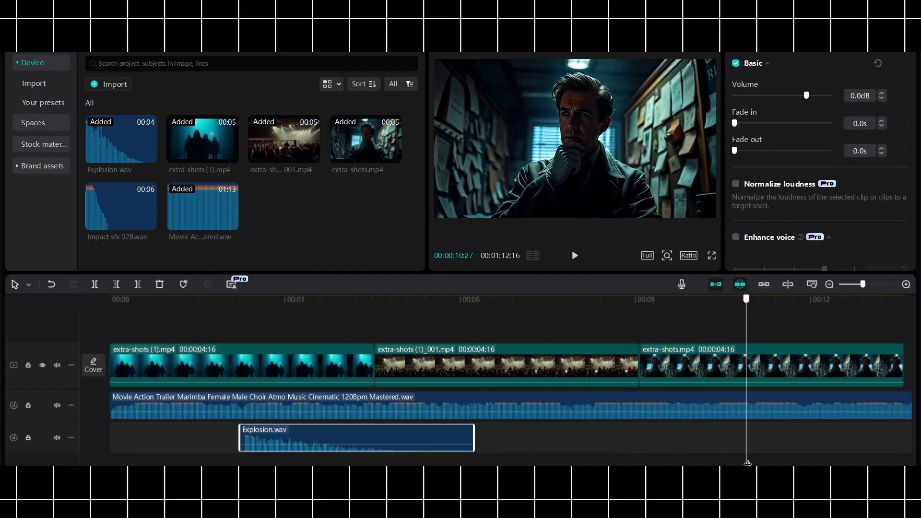